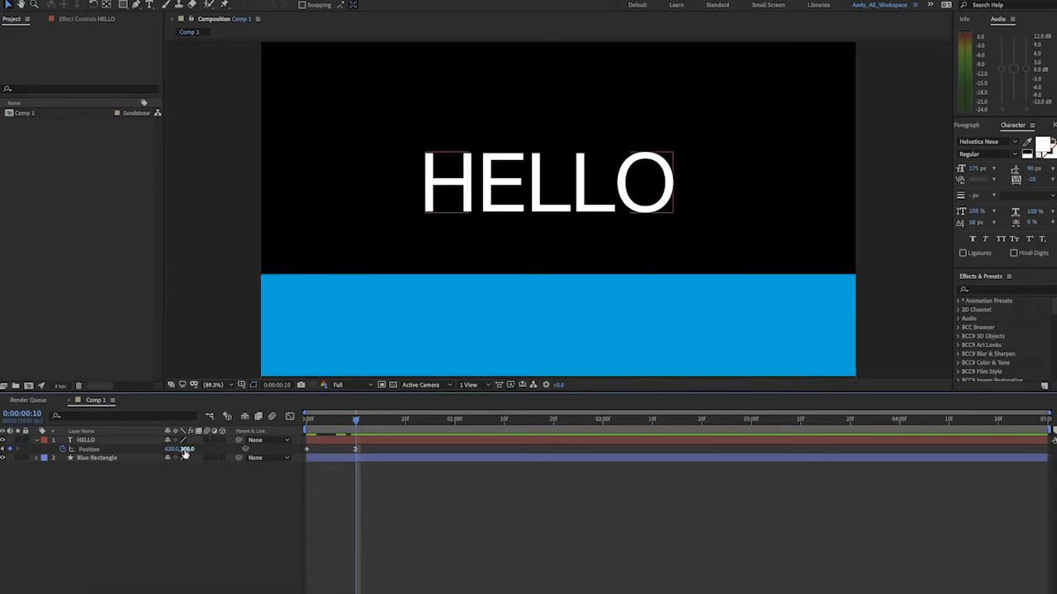
Rewind, then split Blue Rectangle's Position into X 644.0 and Y 623.1, adding a Y expression.
left_click(92, 443)
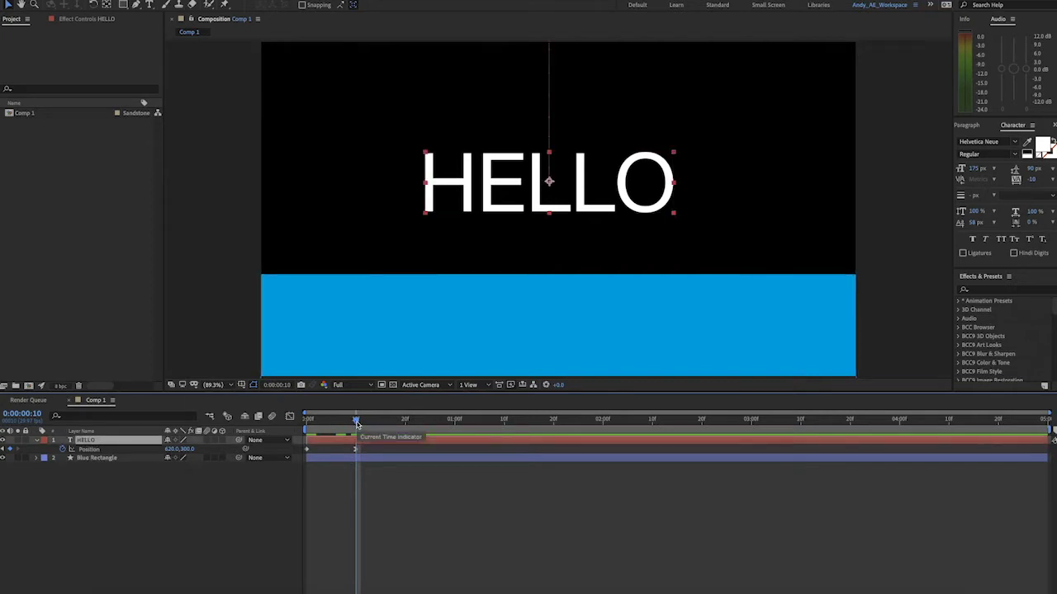
mouse_move(356, 421)
left_mouse_down()
mouse_move(307, 421)
mouse_move(358, 431)
left_mouse_up()
left_click(99, 459)
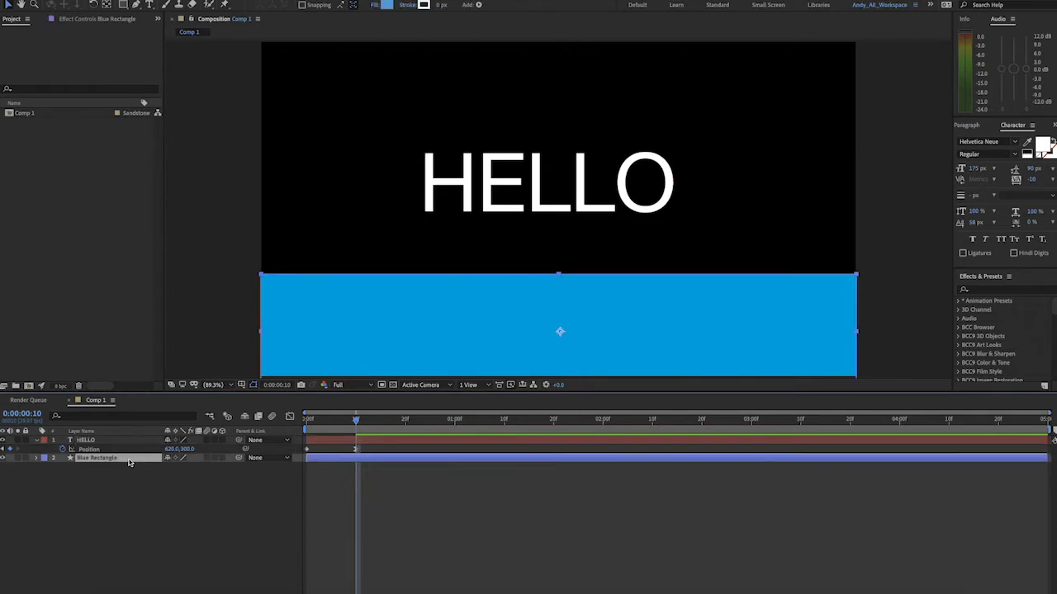
key("p")
right_click(80, 467)
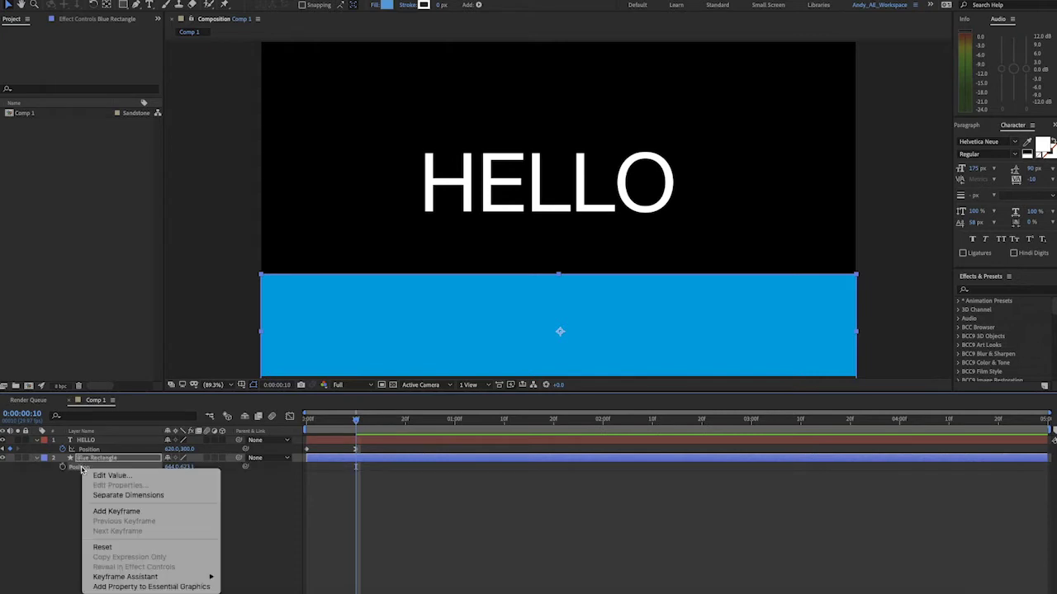
left_click(124, 495)
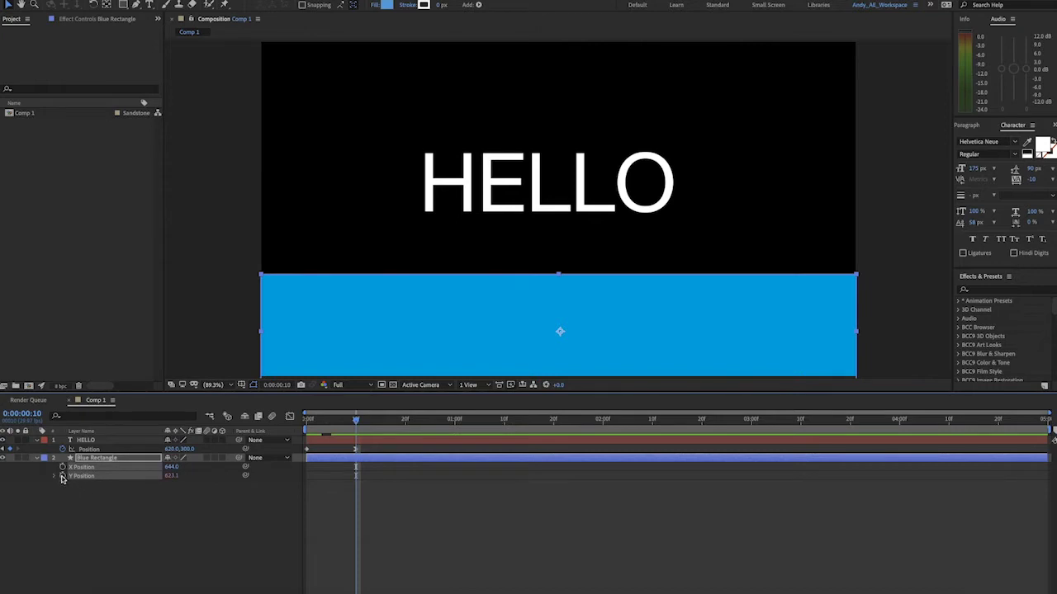
left_click(62, 476, "alt")
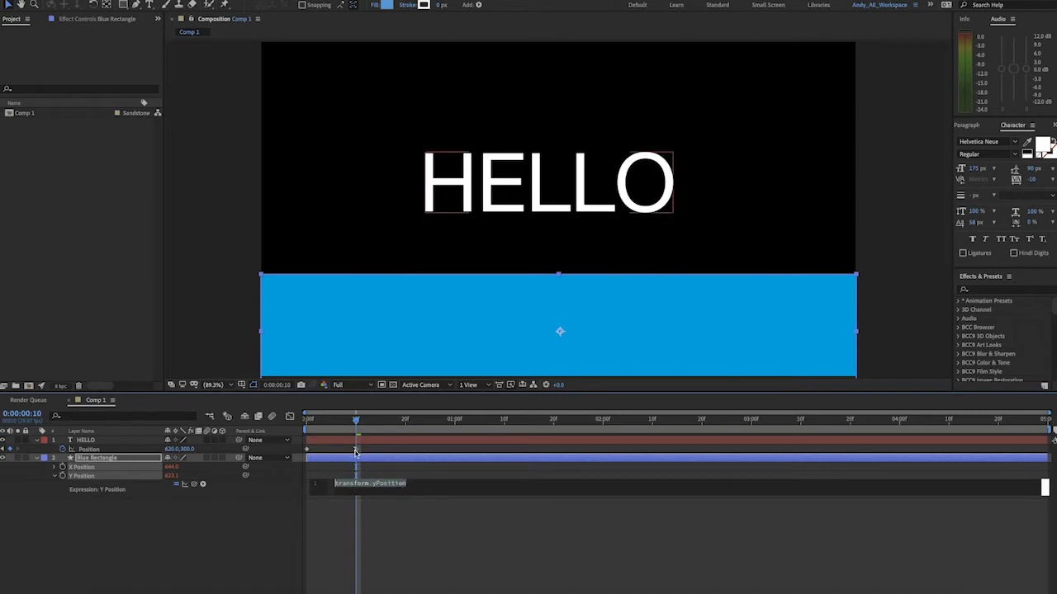
Begin the Y expression with textTime = HELLO's pick-whipped Position .key(2).
mouse_move(356, 452)
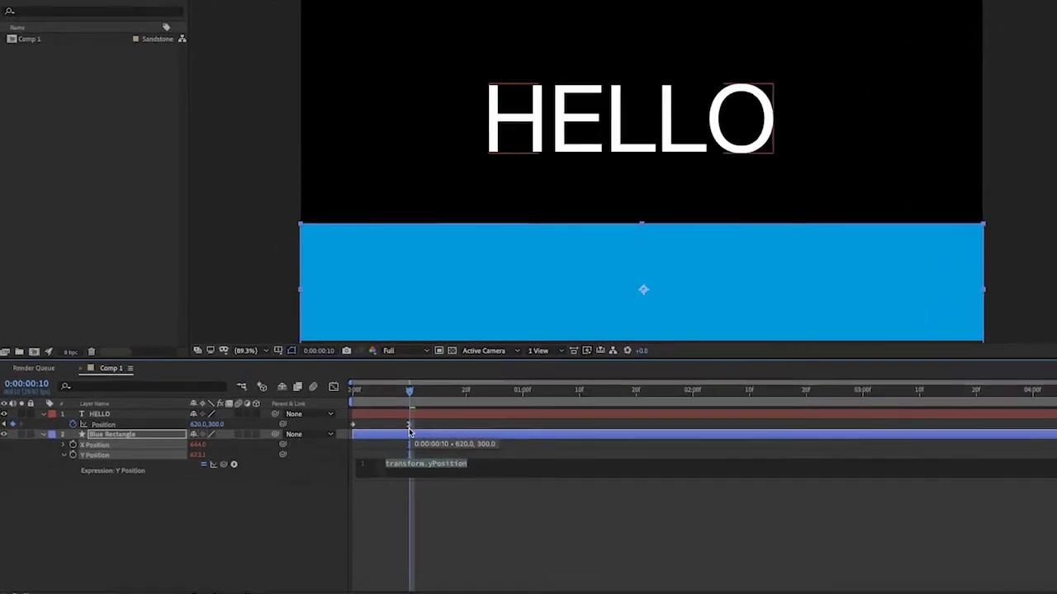
type("textT")
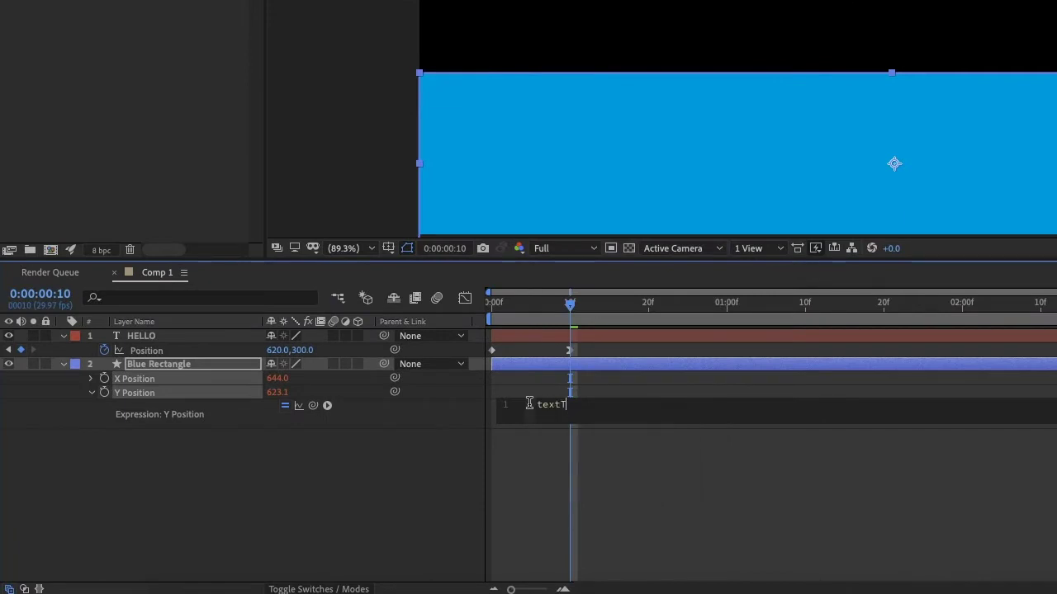
type("ime =")
left_click_drag(394, 392, 142, 351)
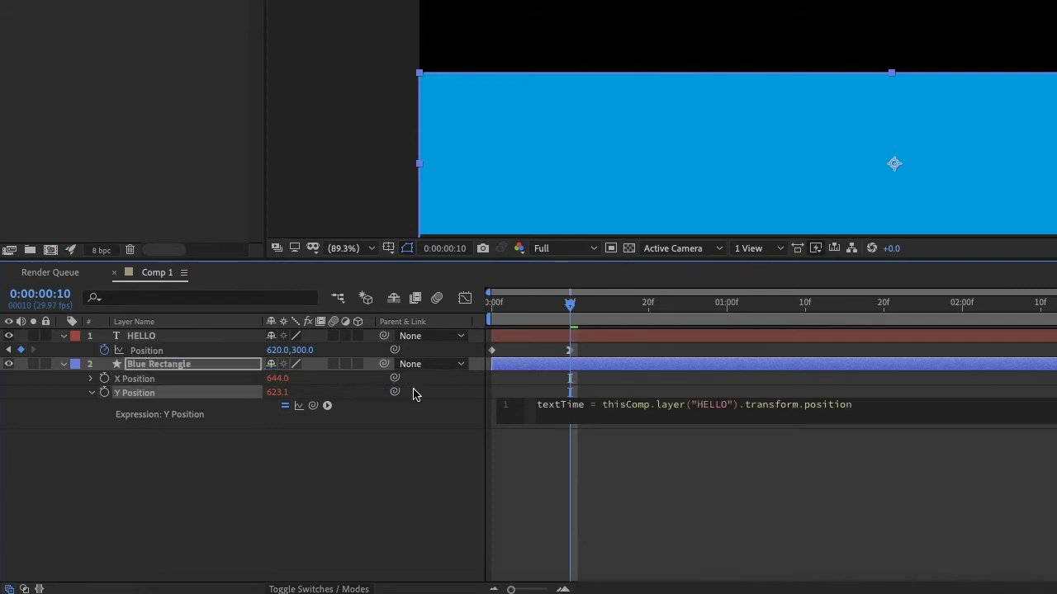
type(".key")
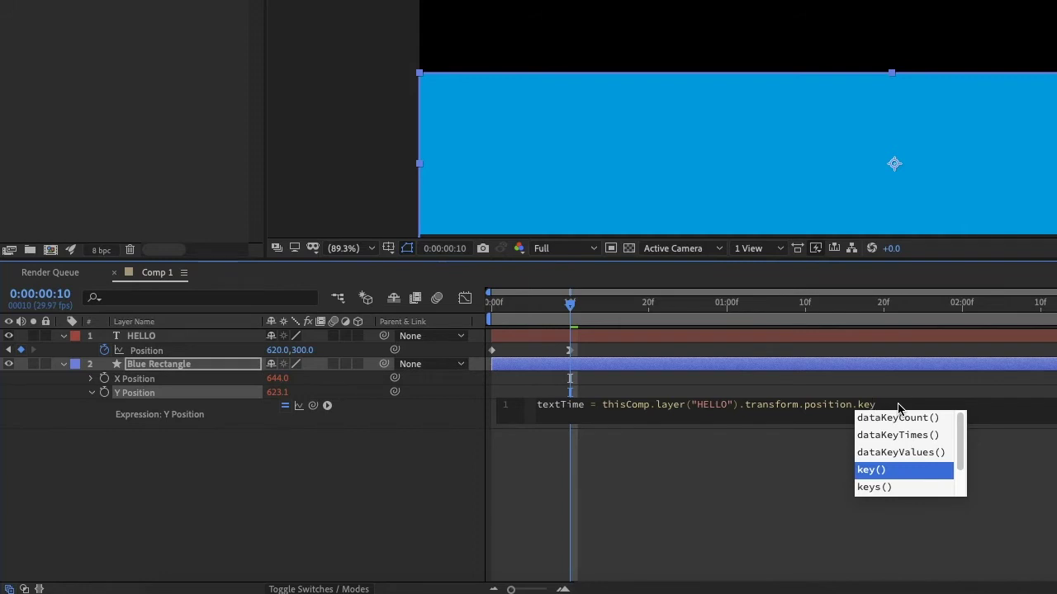
key("Return")
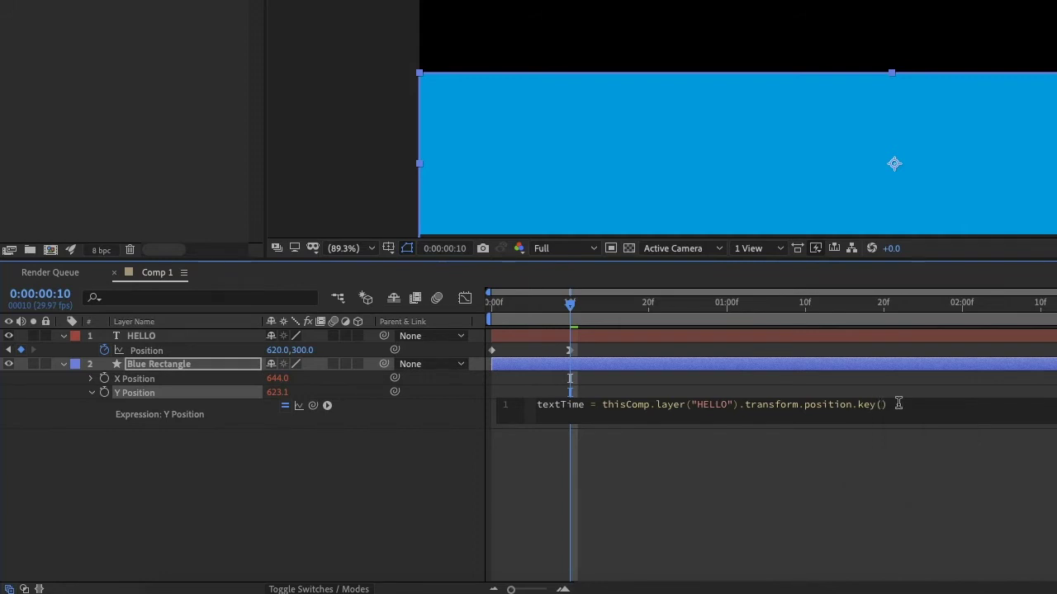
type("2")
Check the keyframe attributes reference and finish line 1 with .time;.
left_click(906, 404)
left_click(327, 405)
mouse_move(400, 537)
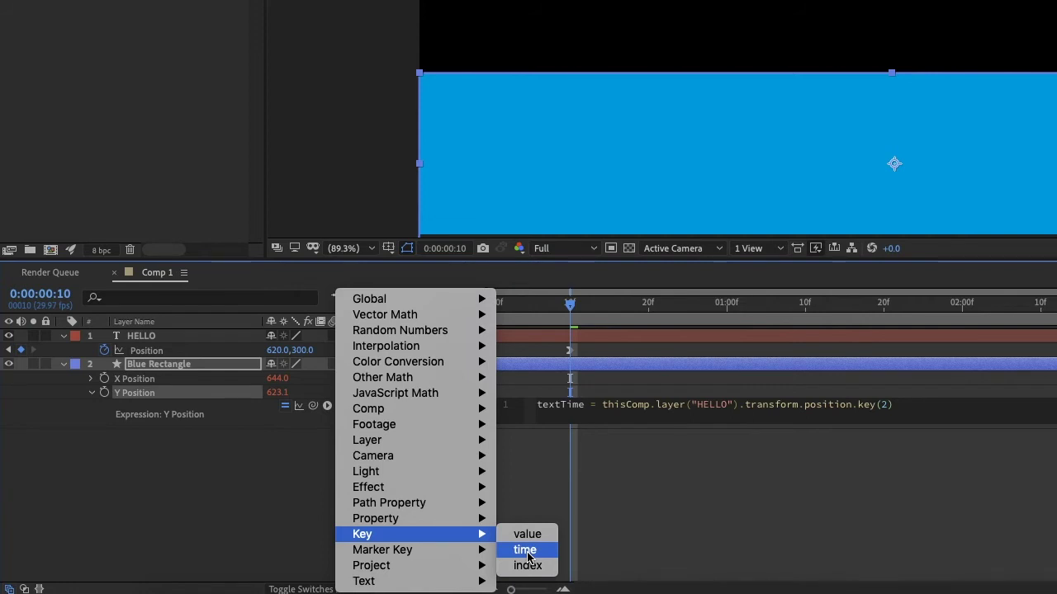
left_click(917, 406)
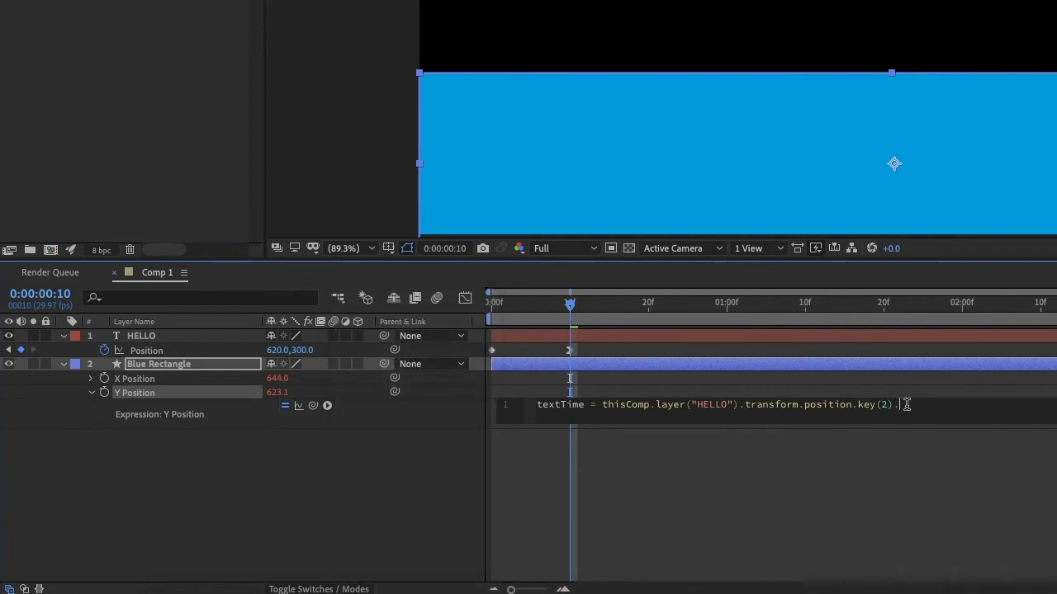
type(".time")
type(";")
Write line 2: textValue = thisComp.layer("HELLO").transform.position.key(2).value[1];.
type("te")
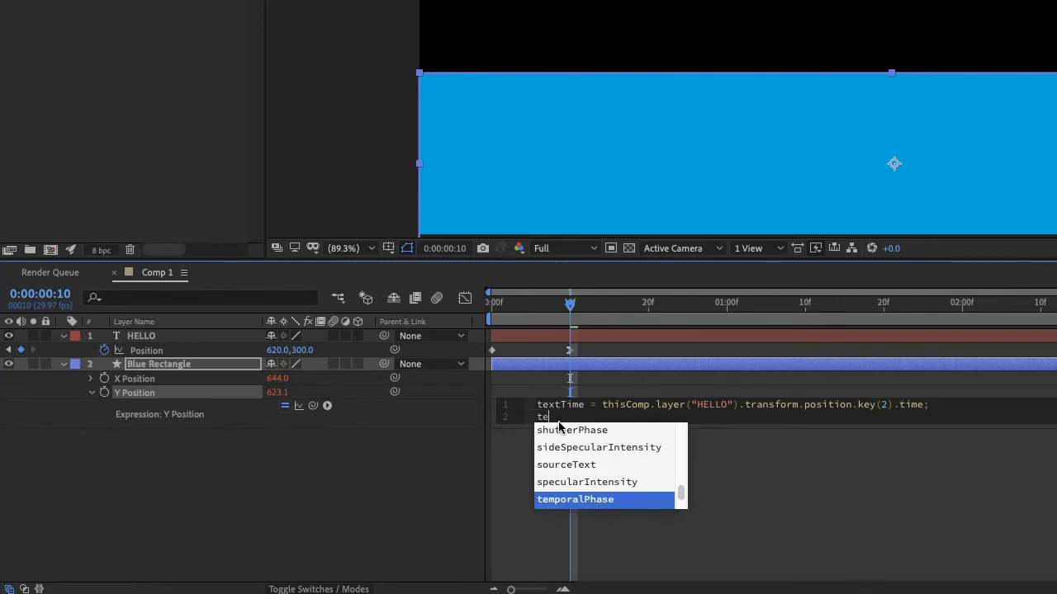
type("xtValue =")
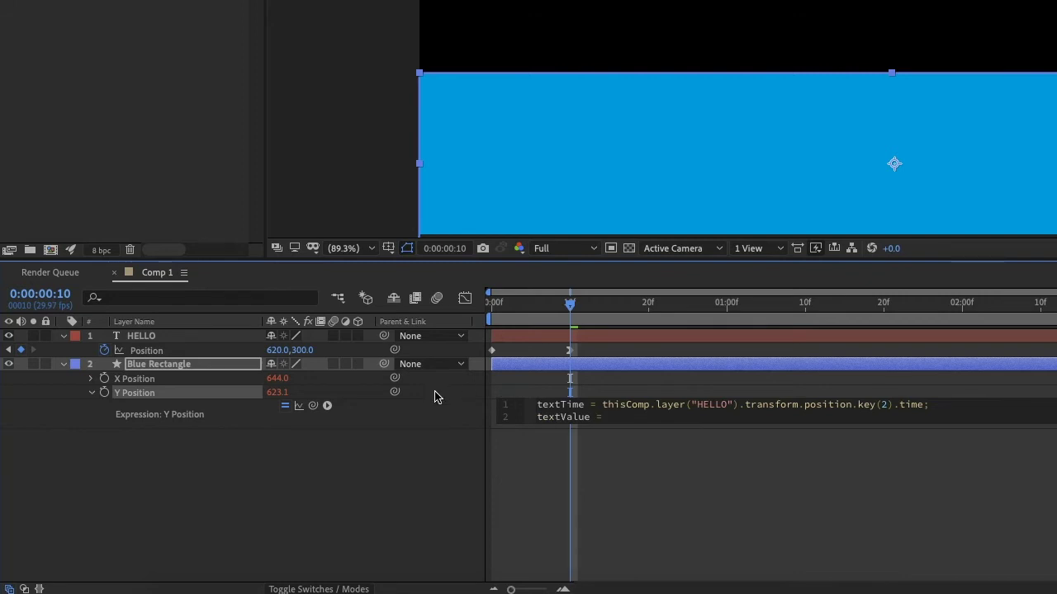
left_click_drag(395, 392, 135, 350)
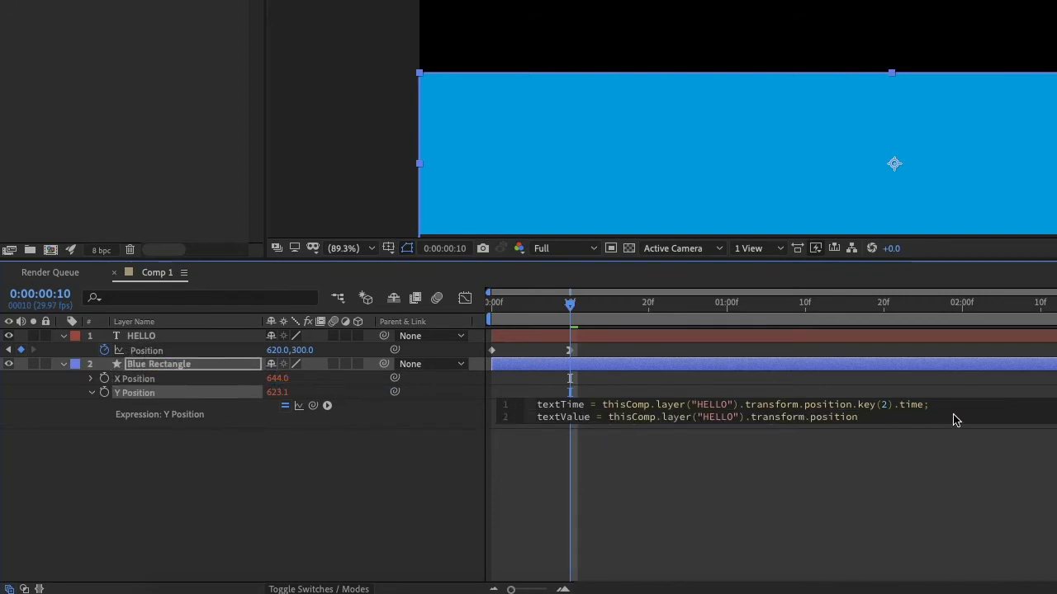
type(".key(2).value")
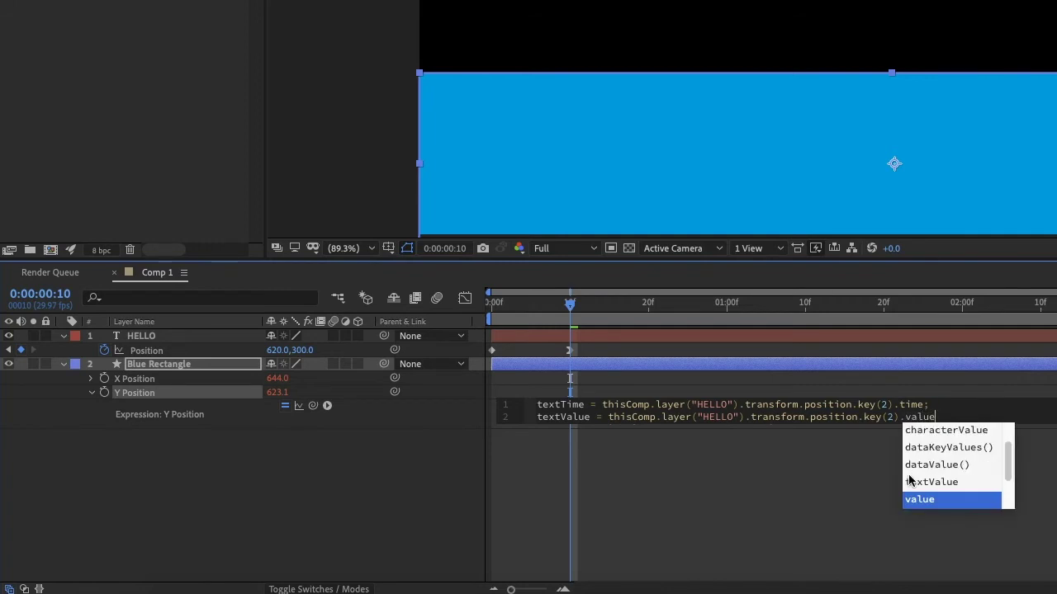
left_click(945, 414)
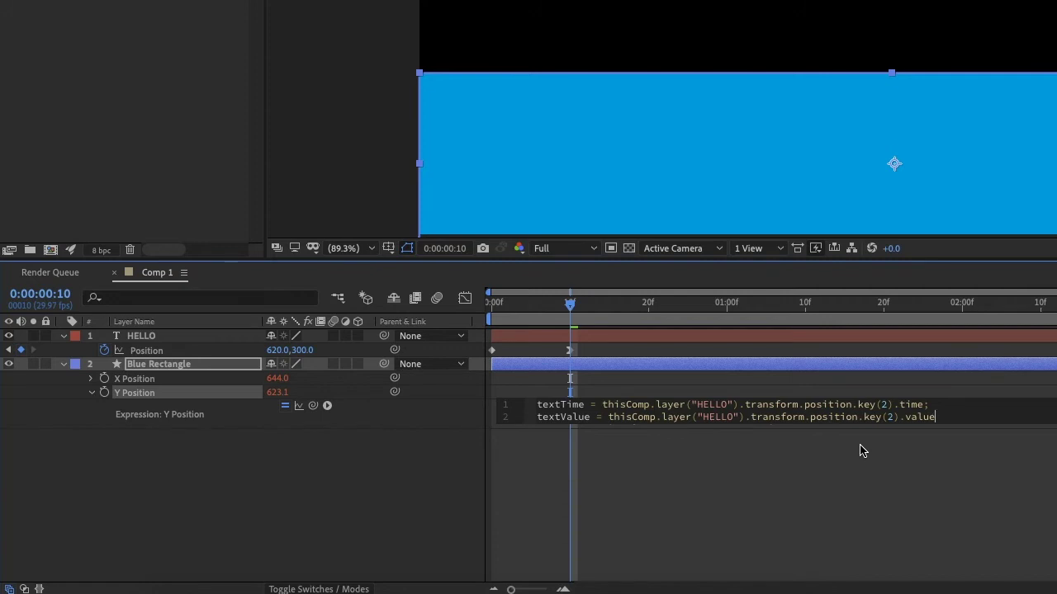
type("[1")
left_click(957, 416)
Add line 3 ease(time, 0, textTime, 850, textValue); and commit it, giving Y 357.2.
key("Return")
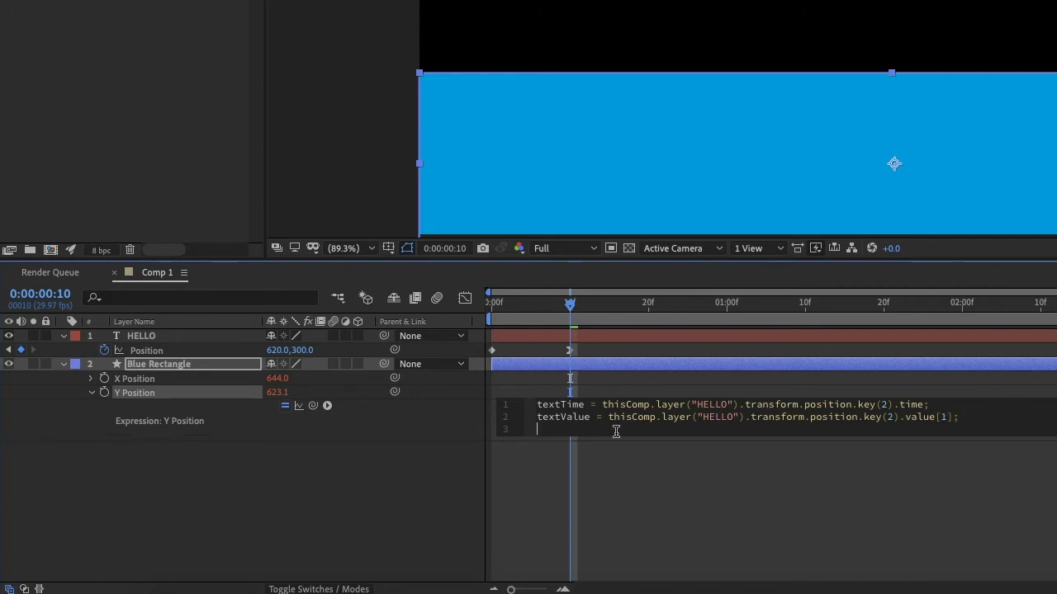
type("ease")
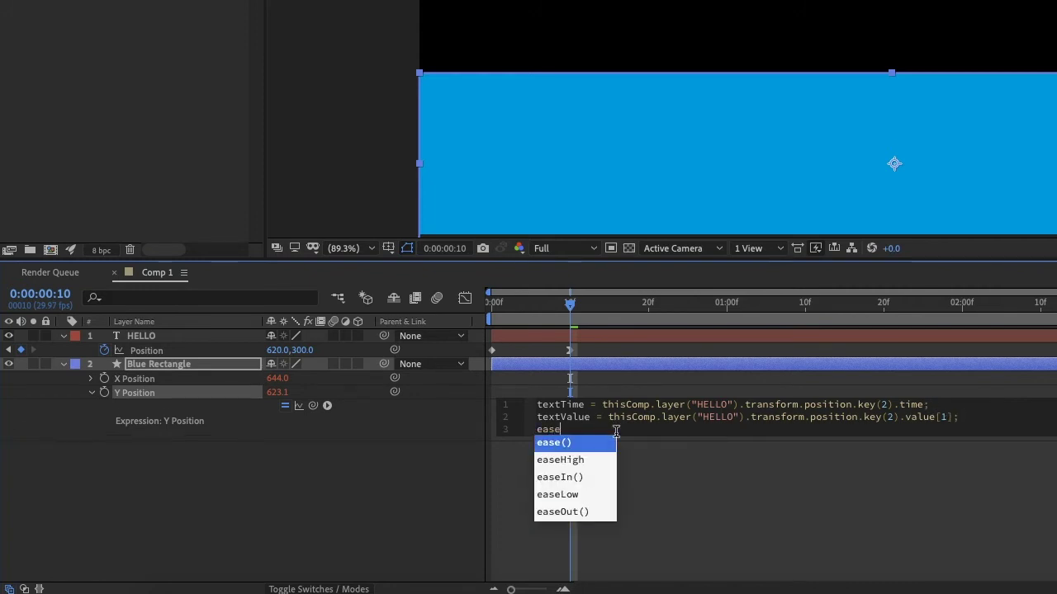
left_click(569, 447)
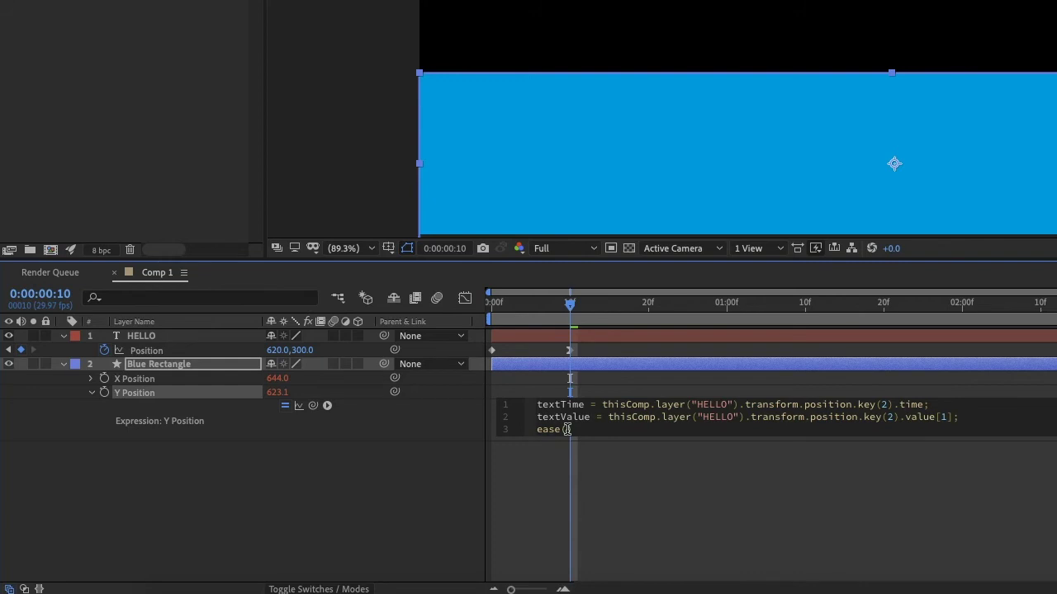
type("time")
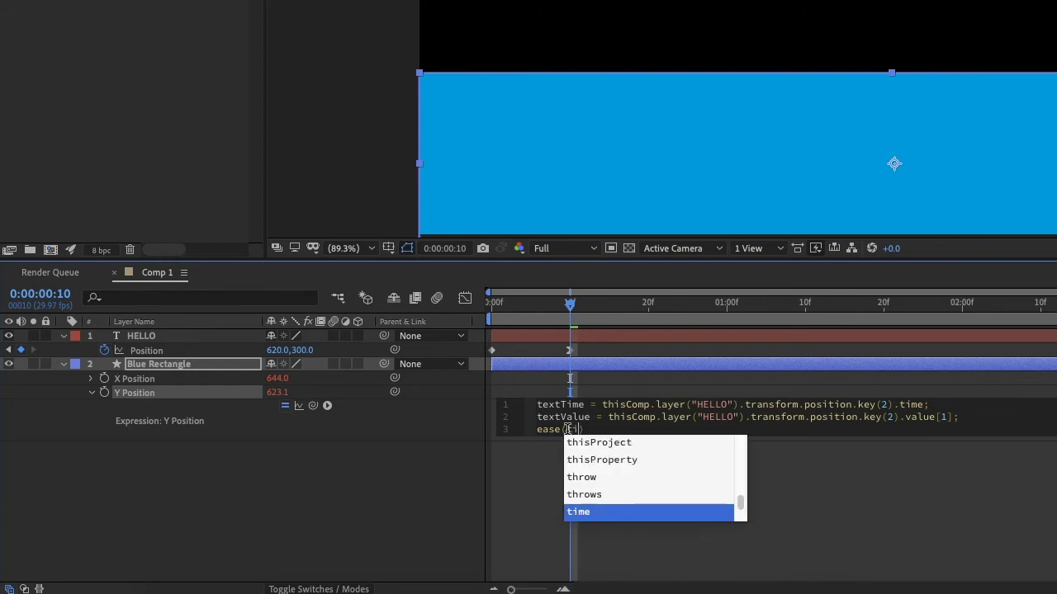
type(", 0")
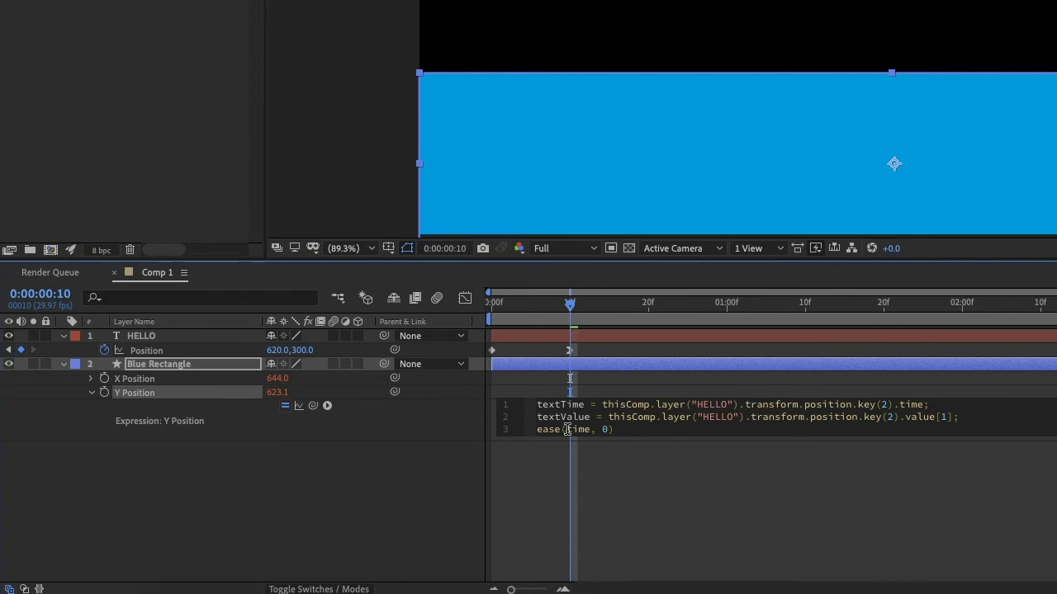
type(", textTime")
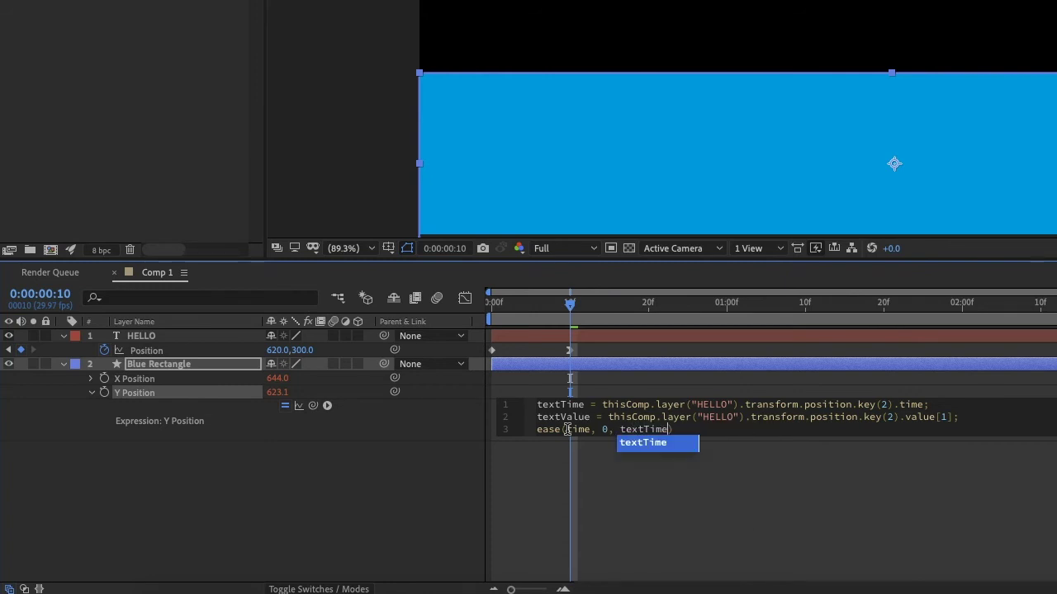
type(",")
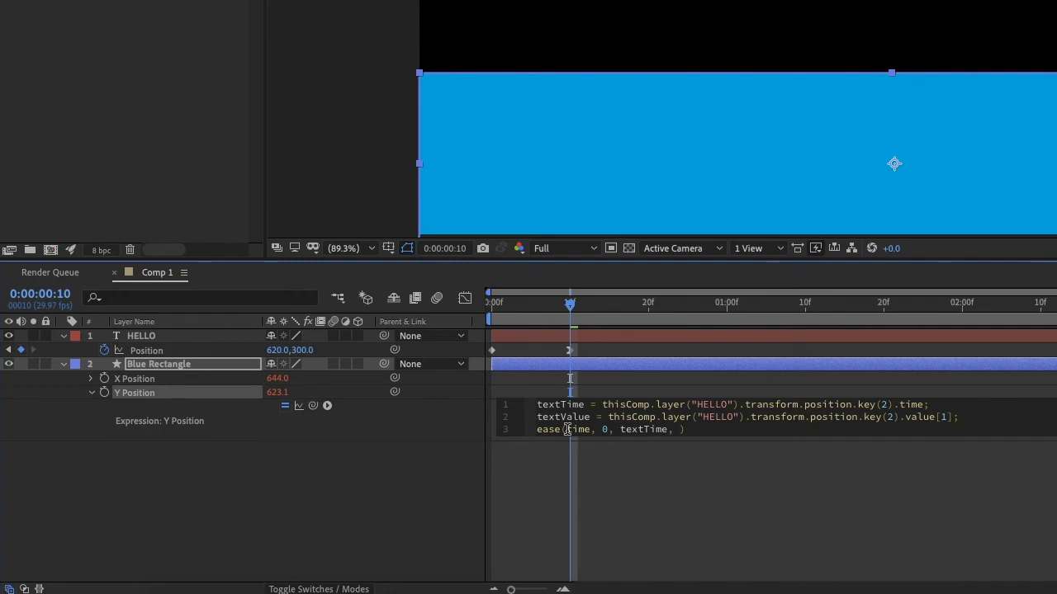
type("850, textValue")
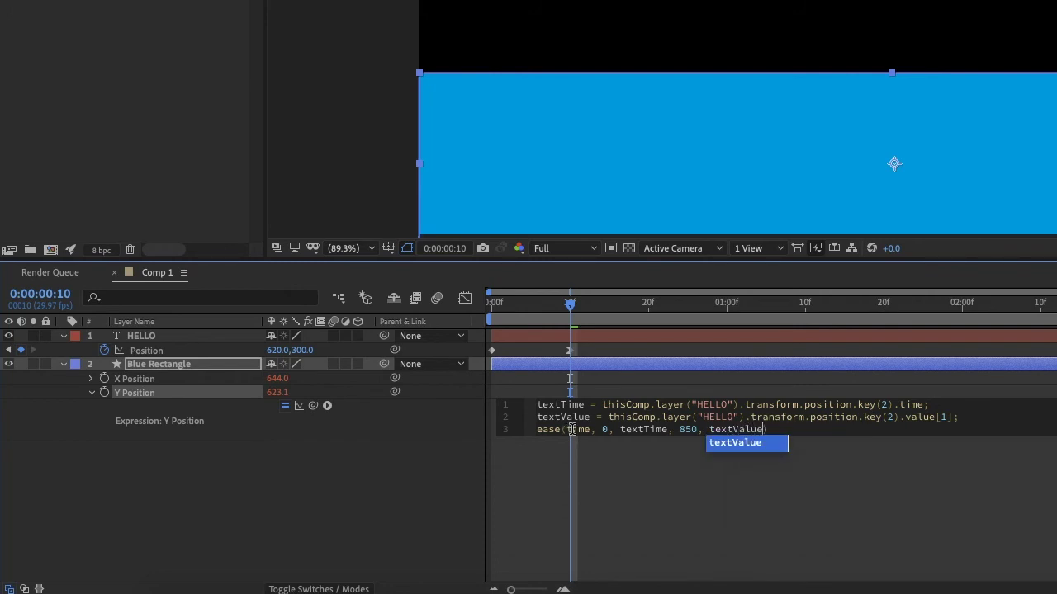
left_click(789, 429)
type(";")
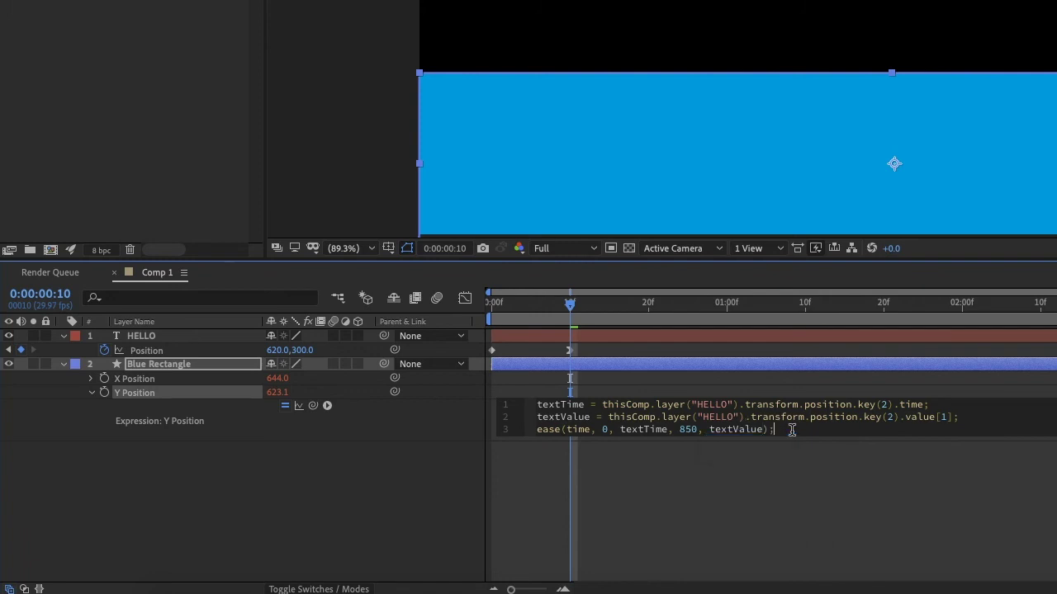
key("Return")
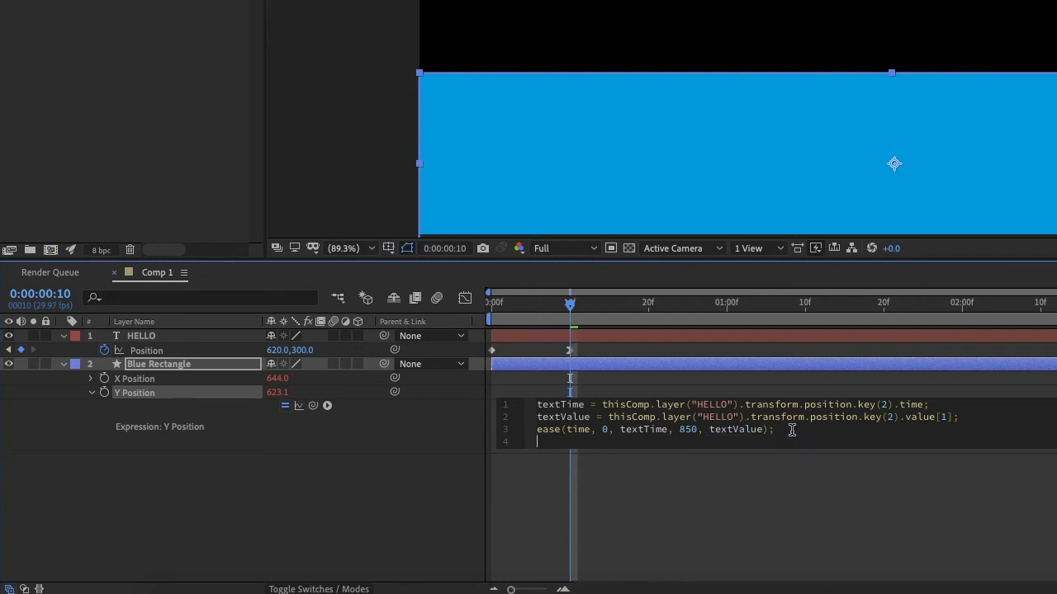
left_click(586, 300)
Preview from frame 0 and scrub to confirm the rectangle rises behind HELLO to Y 300.0.
left_click(554, 302)
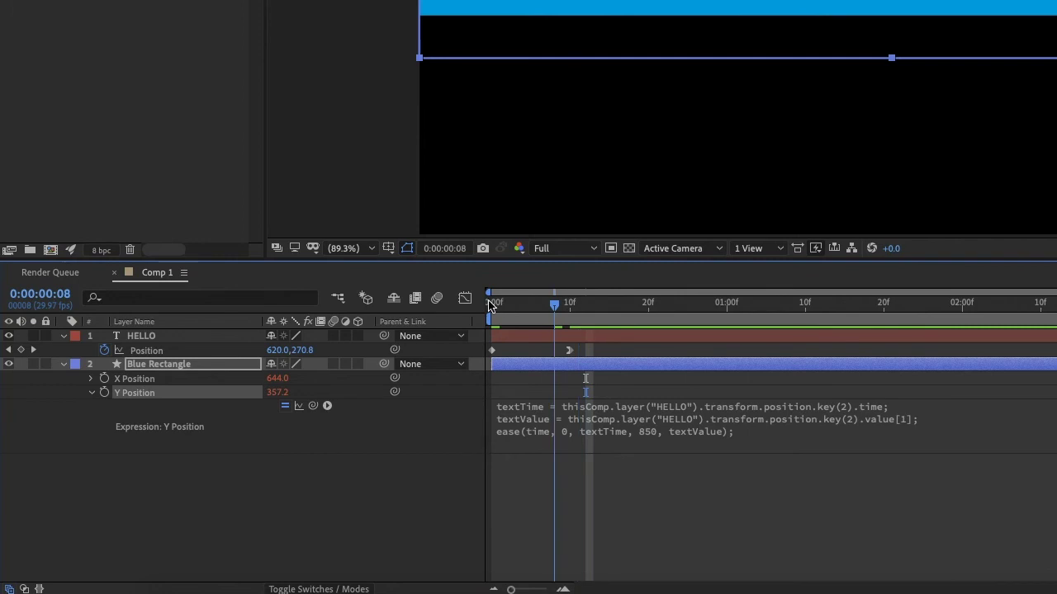
left_click_drag(503, 305, 464, 302)
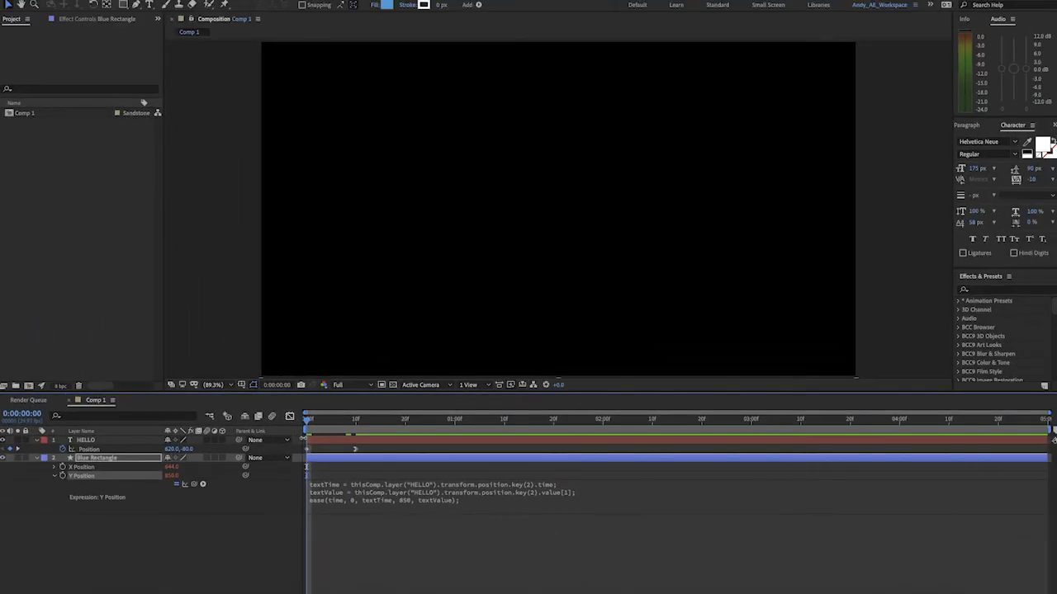
key("space")
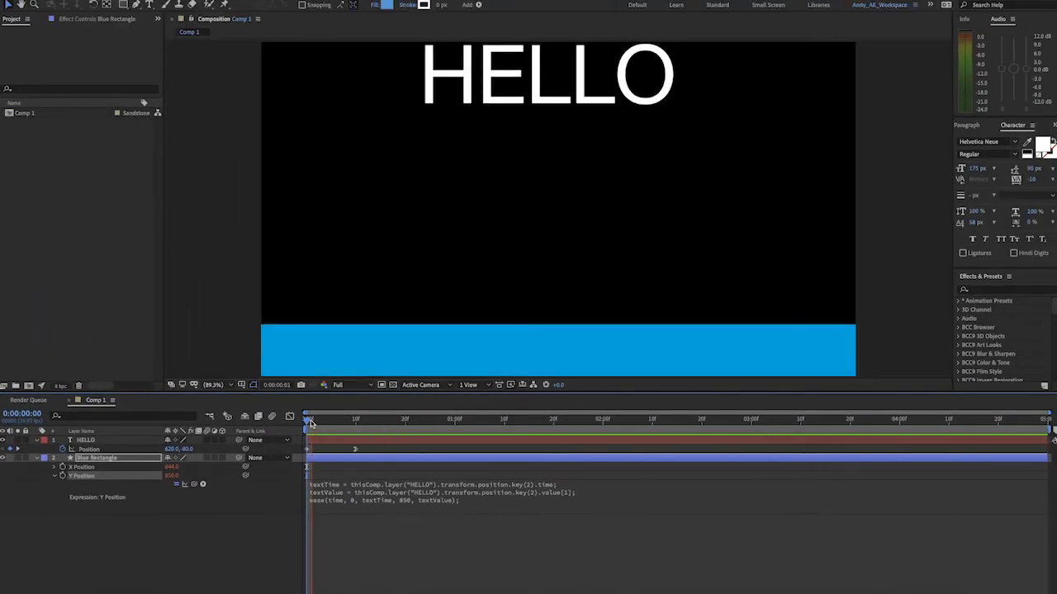
left_click_drag(338, 418, 358, 430)
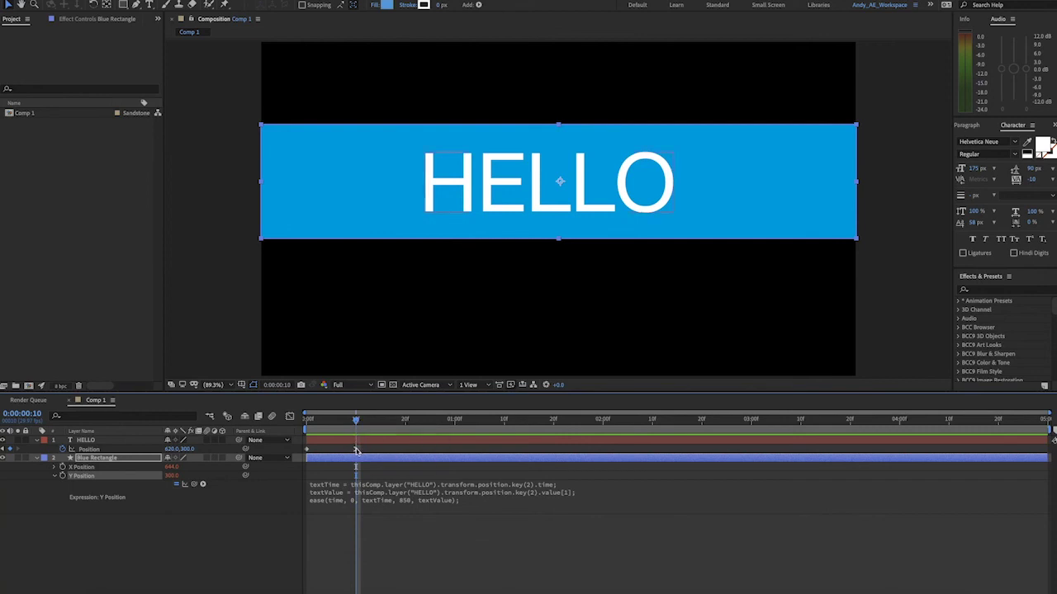
Move HELLO's second Position keyframe later to one second and preview from the start.
left_click_drag(356, 451, 453, 450)
left_click_drag(358, 422, 289, 431)
key("space")
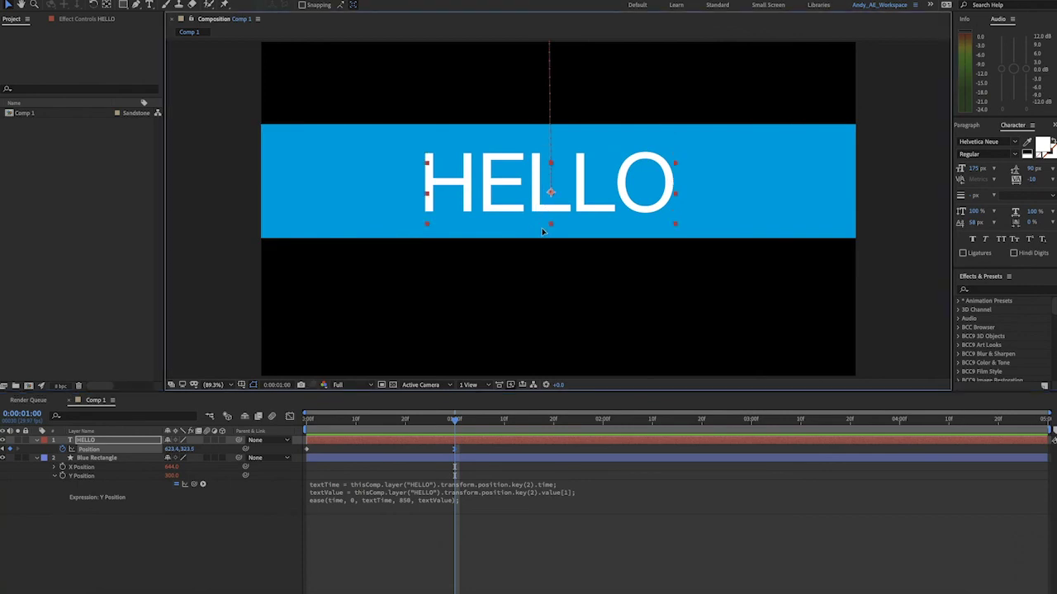
Drag HELLO lower to 684.9,465.6 and preview the rectangle following it to Y 465.6.
left_click_drag(543, 229, 556, 284)
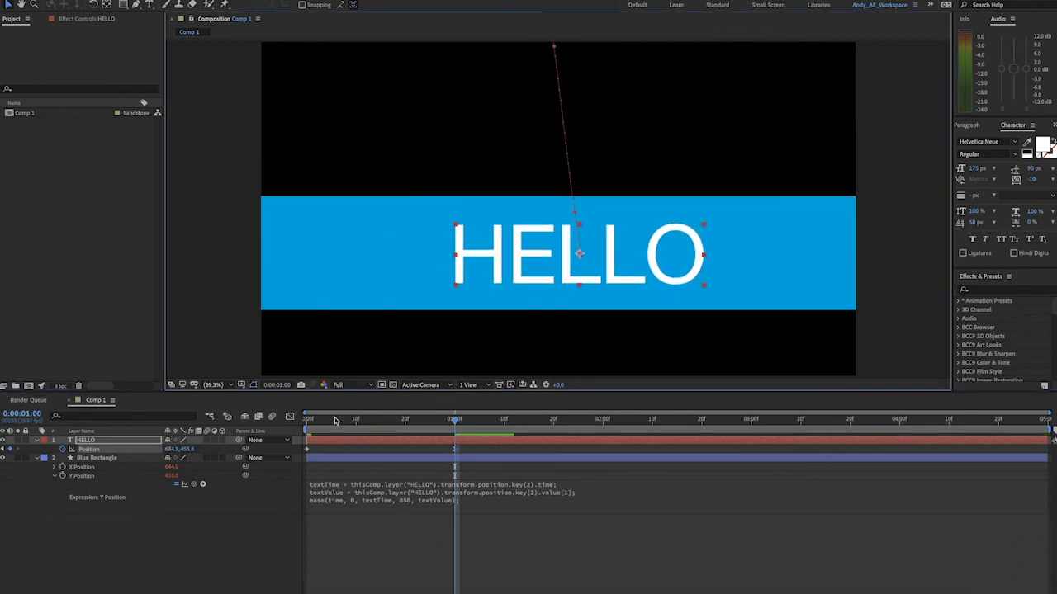
key("Home")
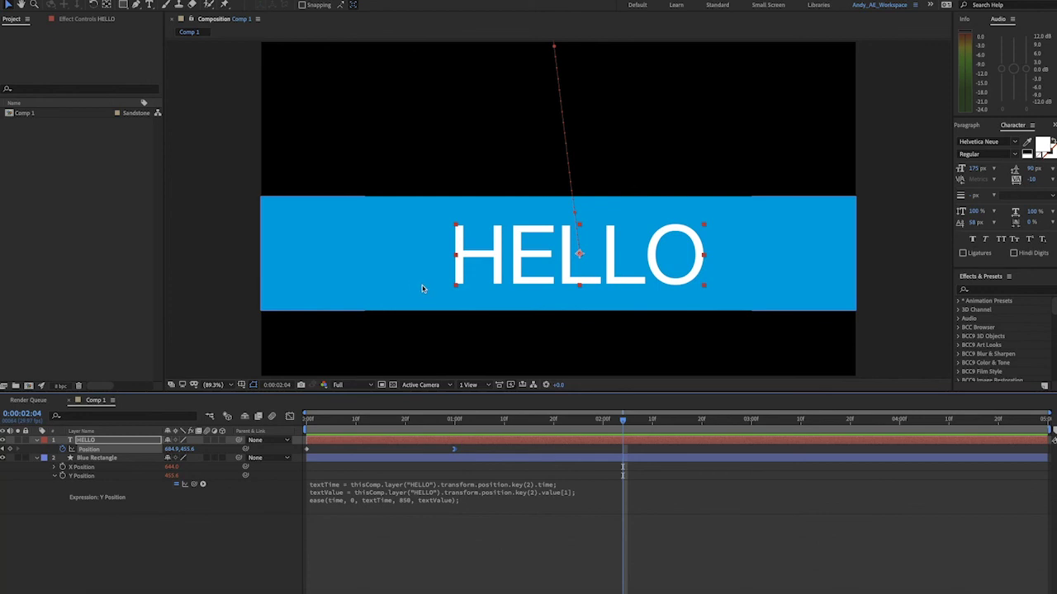
key("space")
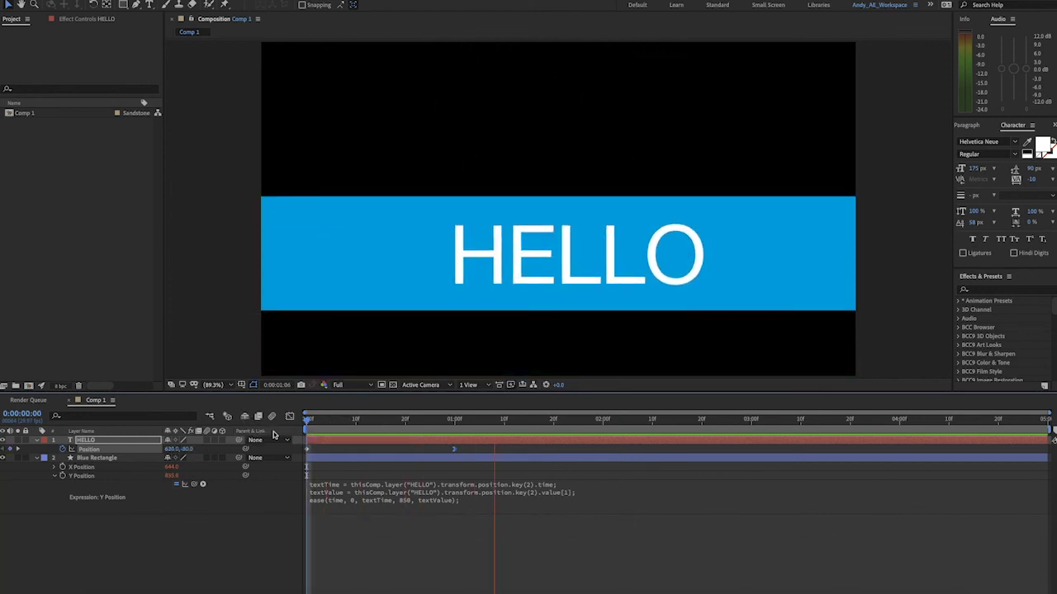
key("space")
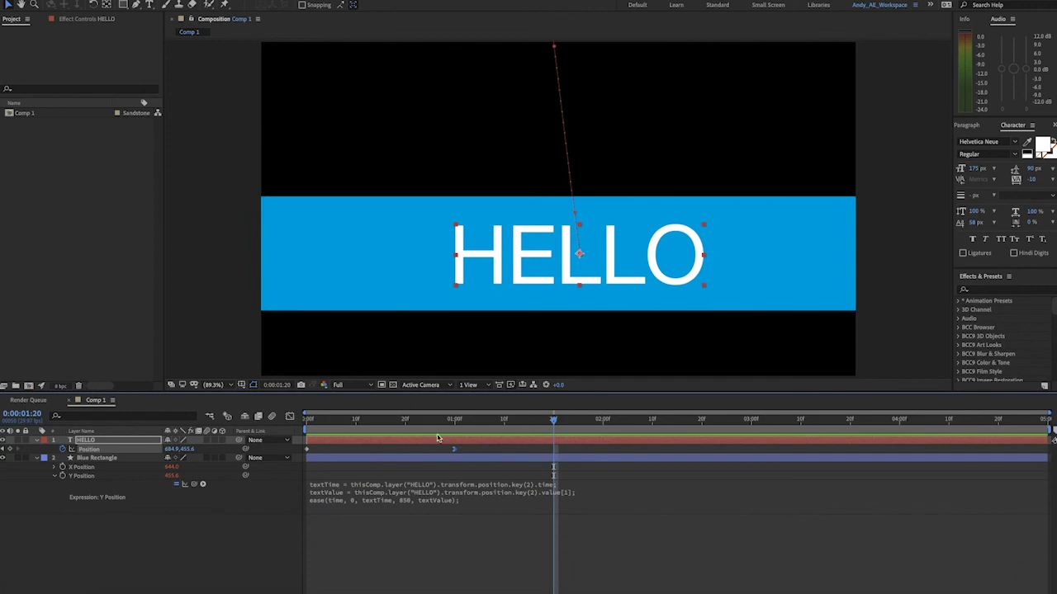